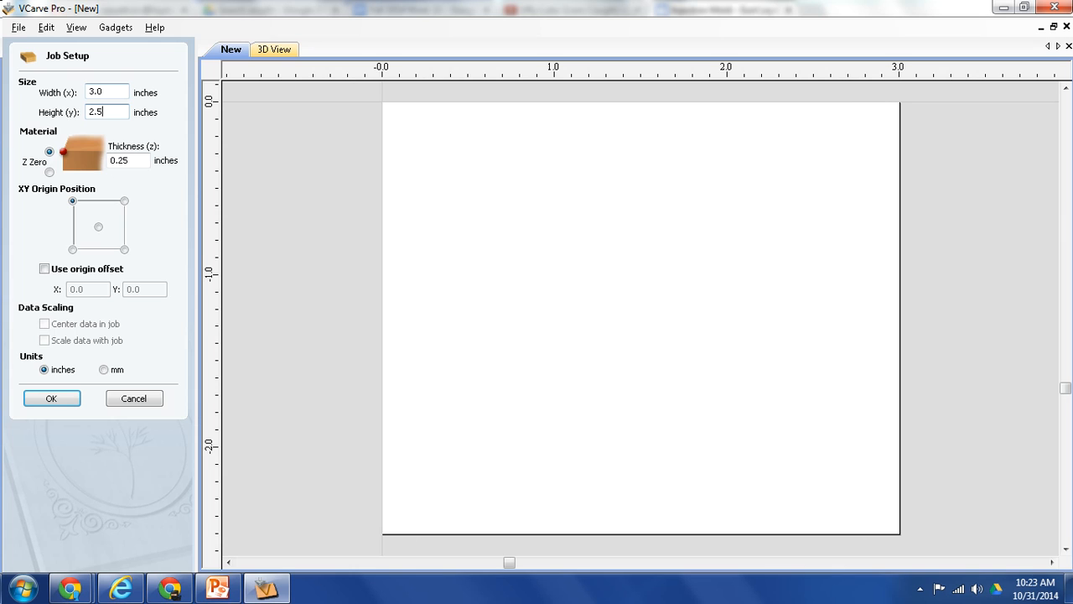
- Set the material thickness to 0.6 inches and the job height to 2.5 inches
{"action": "left_click", "coordinate": [133, 160]}
{"action": "type", "text": "0.6"}
{"action": "left_click", "coordinate": [102, 111]}
{"action": "left_click_drag", "start_coordinate": [101, 111], "coordinate": [69, 115]}
{"action": "type", "text": "5"}
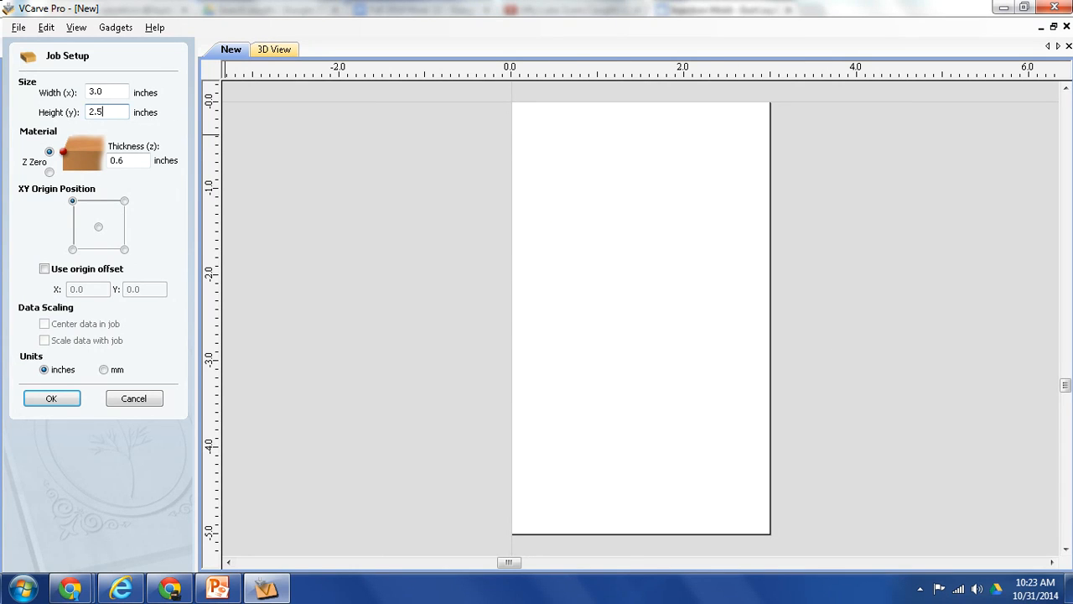
{"action": "key", "text": "Tab"}
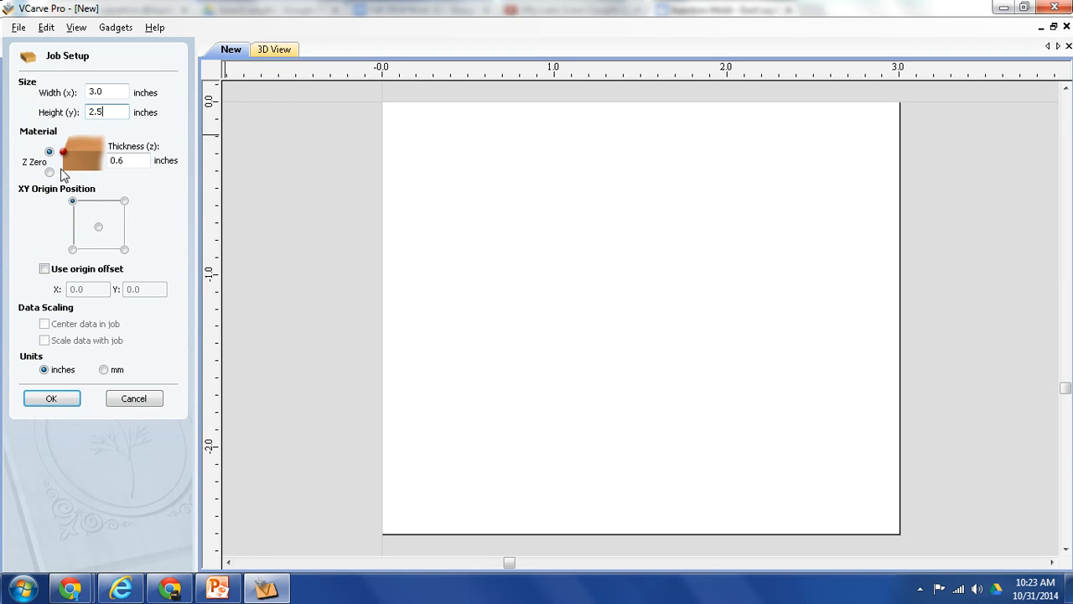
- Set the XY origin to the material's top-left corner and accept the job setup
{"action": "left_click", "coordinate": [98, 227]}
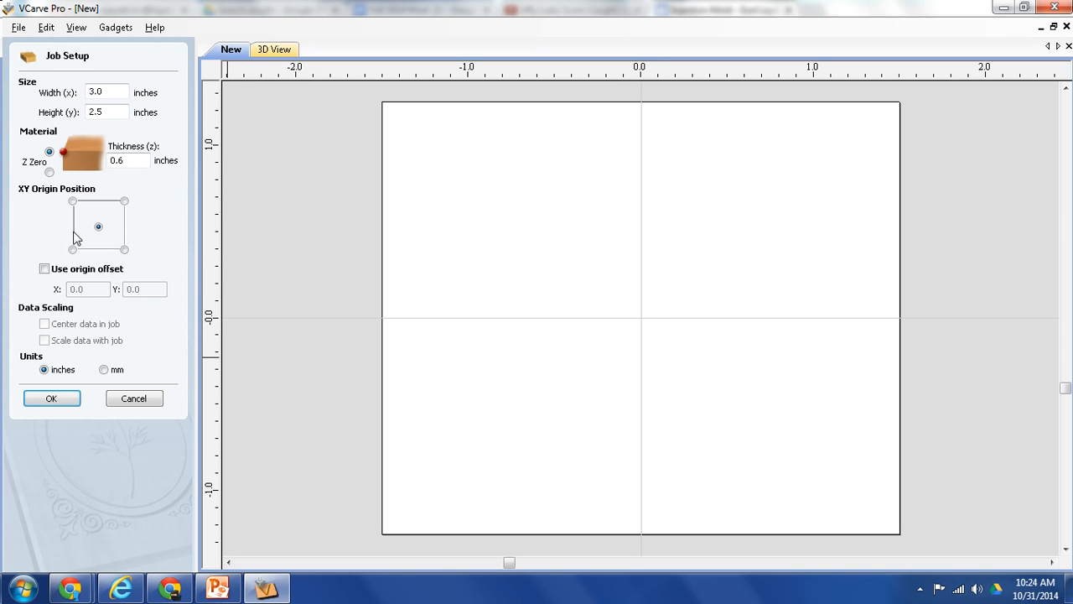
{"action": "left_click", "coordinate": [72, 202]}
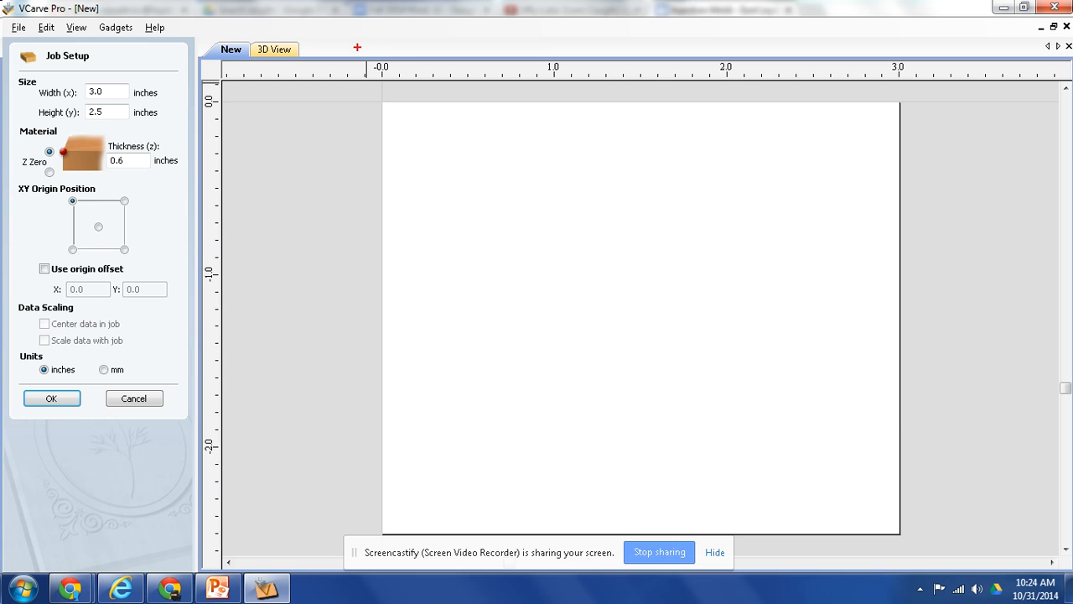
{"action": "left_click_drag", "start_coordinate": [357, 46], "coordinate": [397, 87]}
{"action": "left_click_drag", "start_coordinate": [223, 119], "coordinate": [199, 82]}
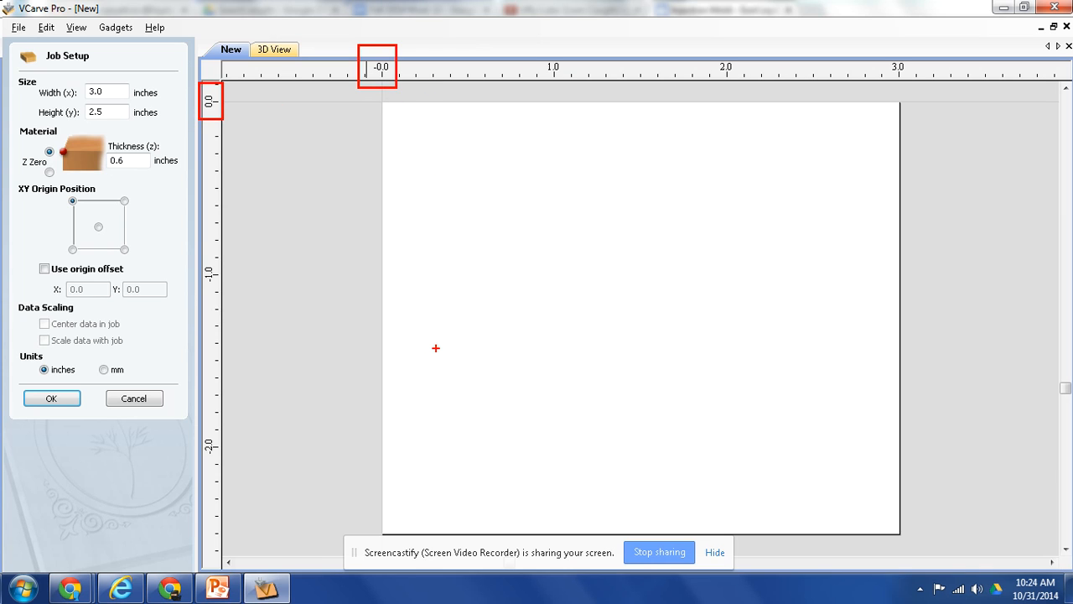
{"action": "key", "text": "Escape"}
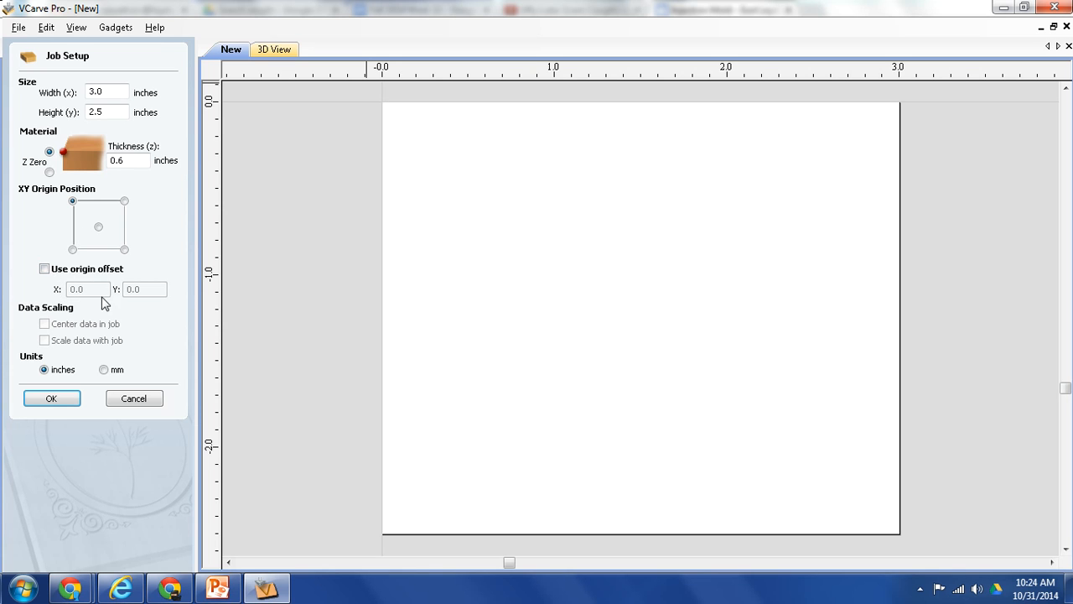
{"action": "left_click", "coordinate": [48, 399]}
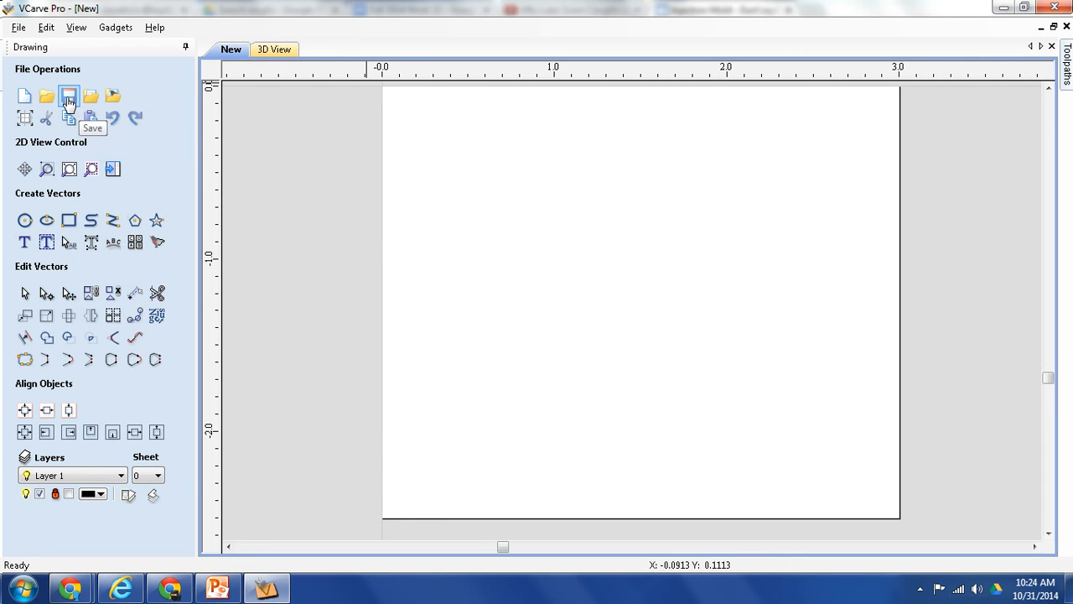
- Save the job to the Desktop as a VCarve file named with the owner's surname followed by "Mold"
{"action": "left_click", "coordinate": [18, 27]}
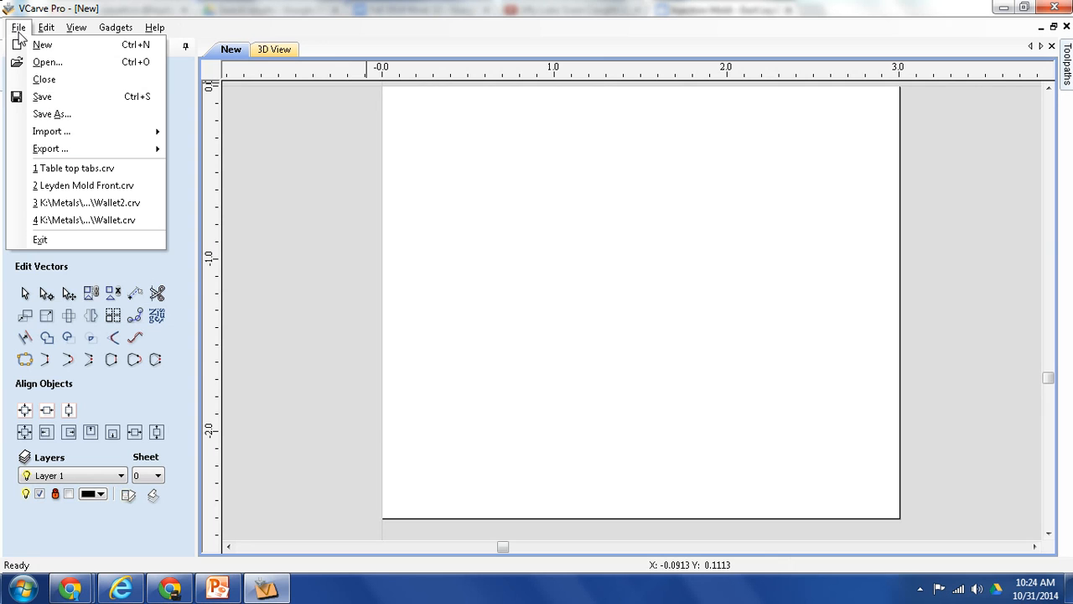
{"action": "left_click", "coordinate": [38, 97]}
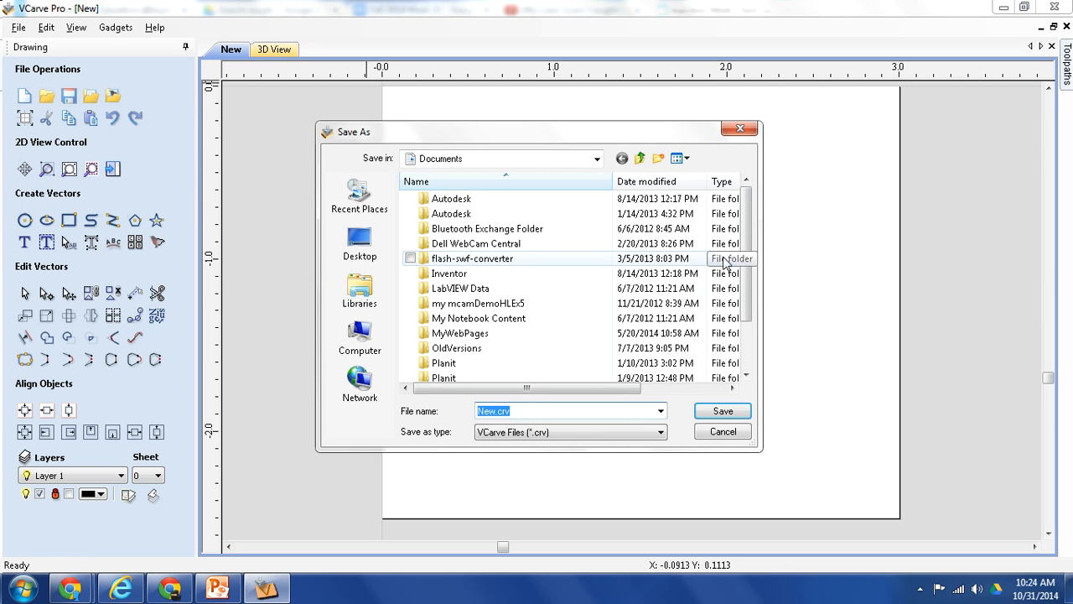
{"action": "left_click_drag", "start_coordinate": [749, 263], "coordinate": [742, 326]}
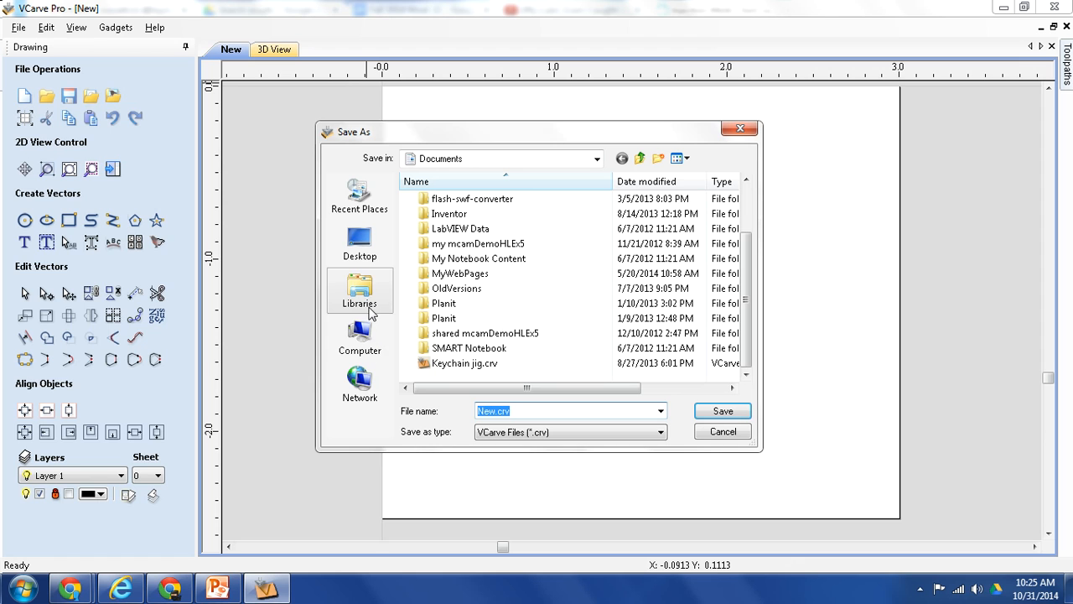
{"action": "left_click", "coordinate": [361, 342]}
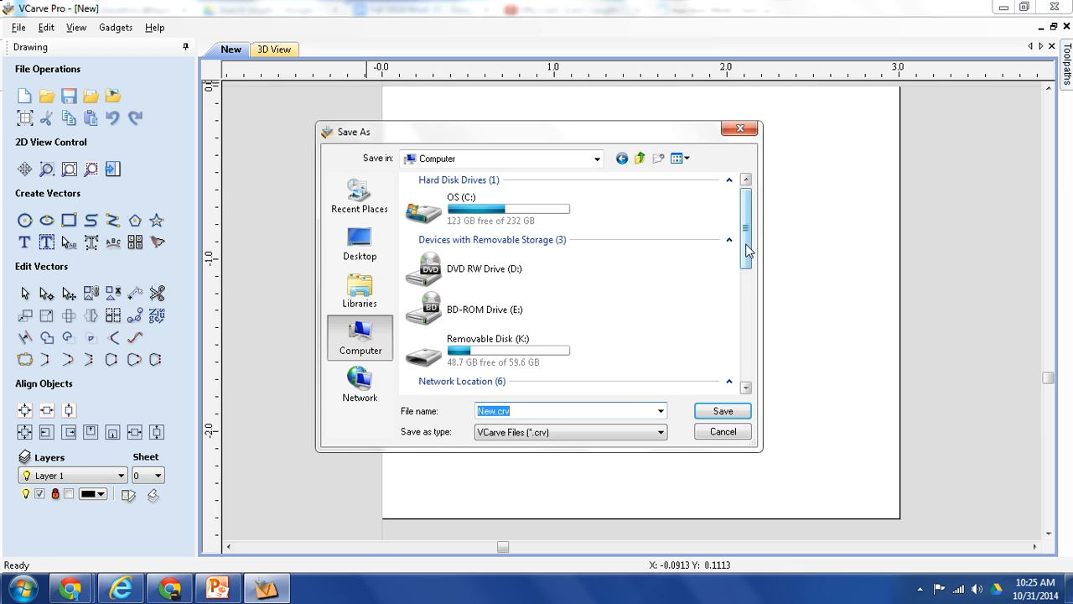
{"action": "left_click_drag", "start_coordinate": [745, 247], "coordinate": [751, 307]}
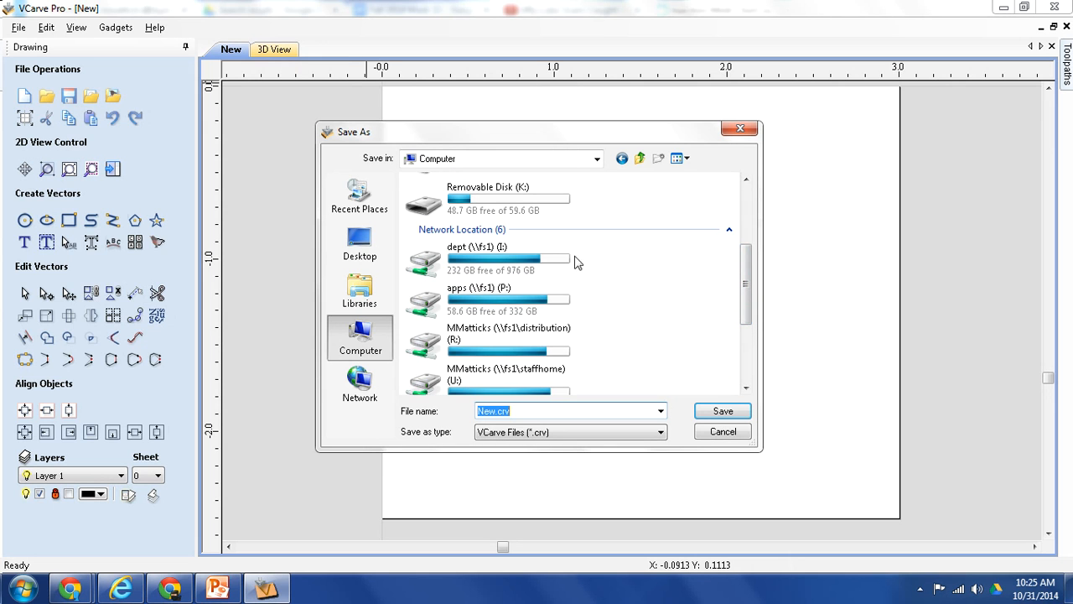
{"action": "mouse_move", "coordinate": [747, 295]}
{"action": "left_mouse_down"}
{"action": "mouse_move", "coordinate": [747, 337]}
{"action": "mouse_move", "coordinate": [748, 285]}
{"action": "left_mouse_up"}
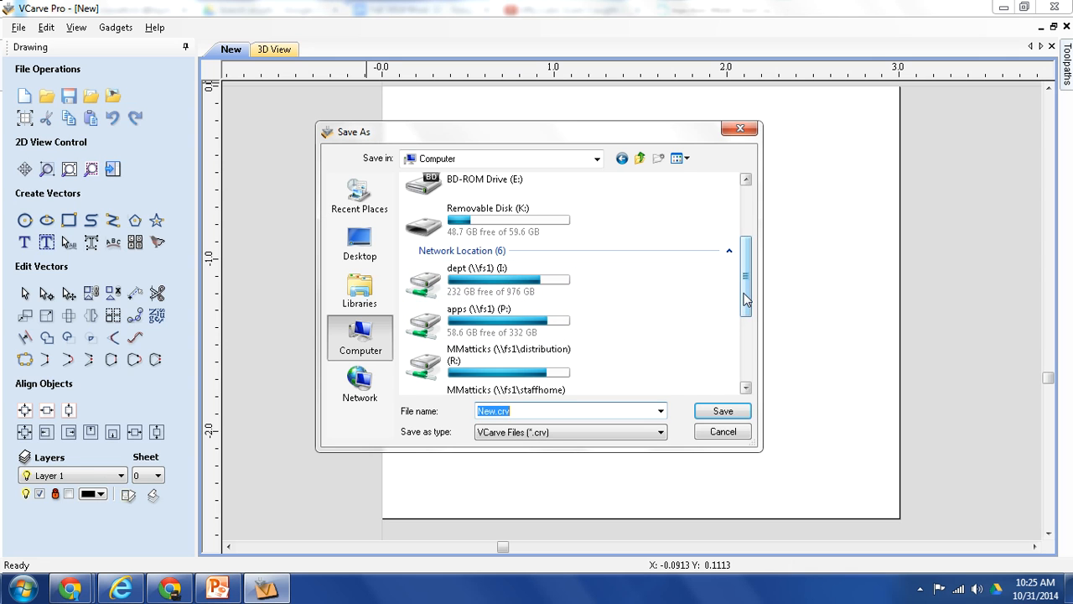
{"action": "left_click_drag", "start_coordinate": [745, 299], "coordinate": [744, 233]}
{"action": "left_click", "coordinate": [360, 243]}
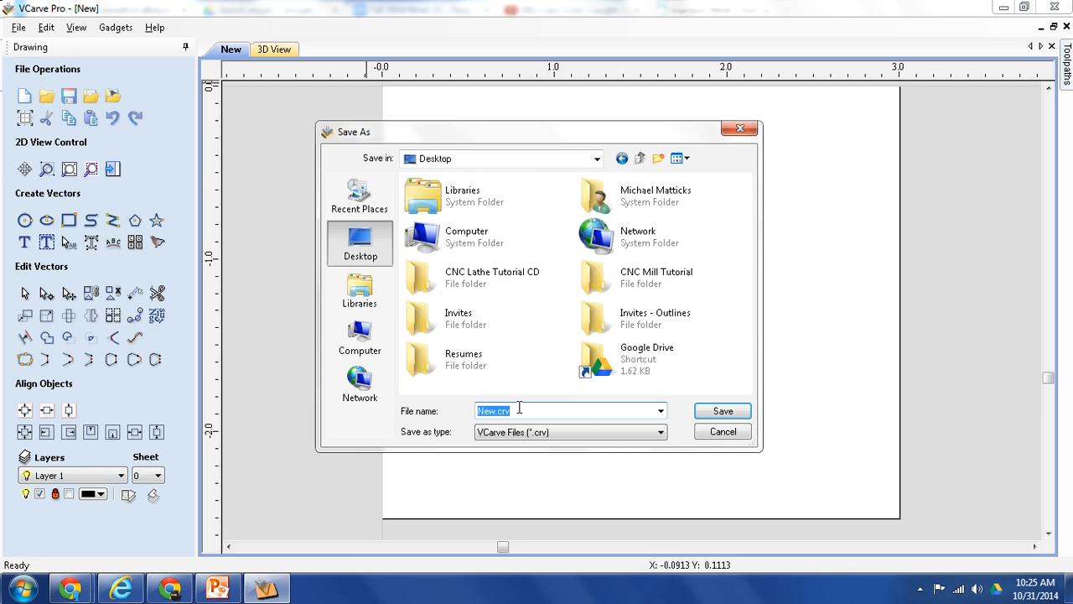
{"action": "type", "text": "MatticksMold"}
{"action": "left_click", "coordinate": [705, 412]}
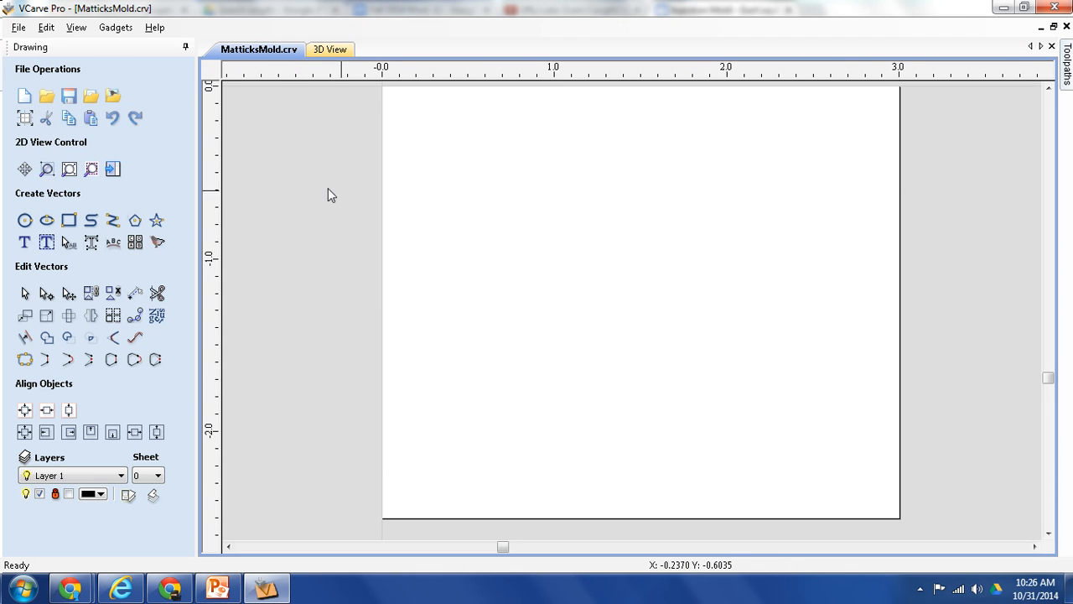
- Examine the material block in the 3D view from several angles and distances
{"action": "left_click", "coordinate": [329, 49]}
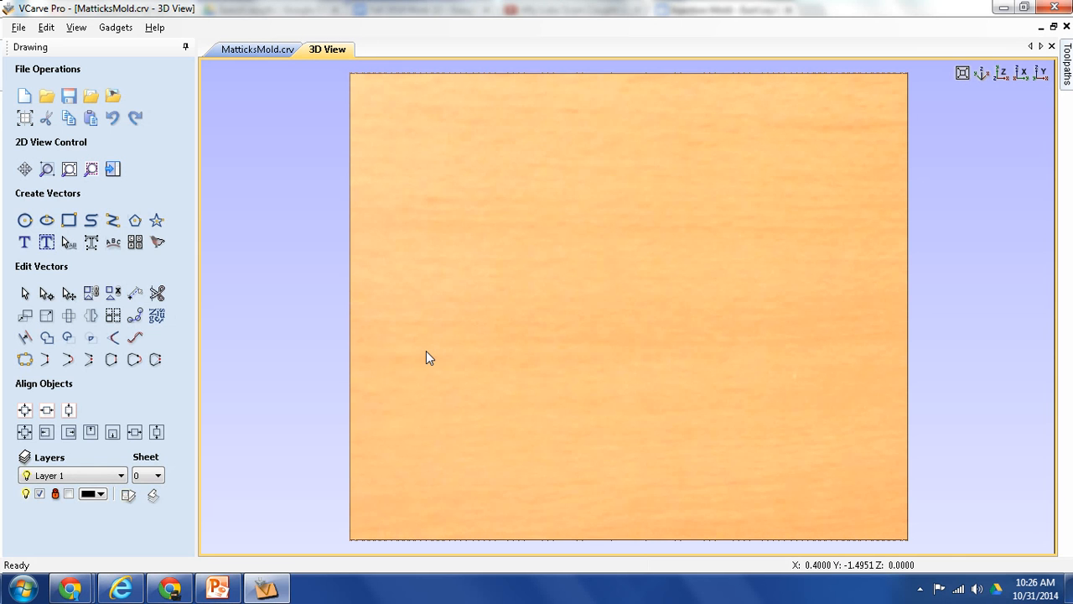
{"action": "left_click_drag", "start_coordinate": [378, 451], "coordinate": [486, 302]}
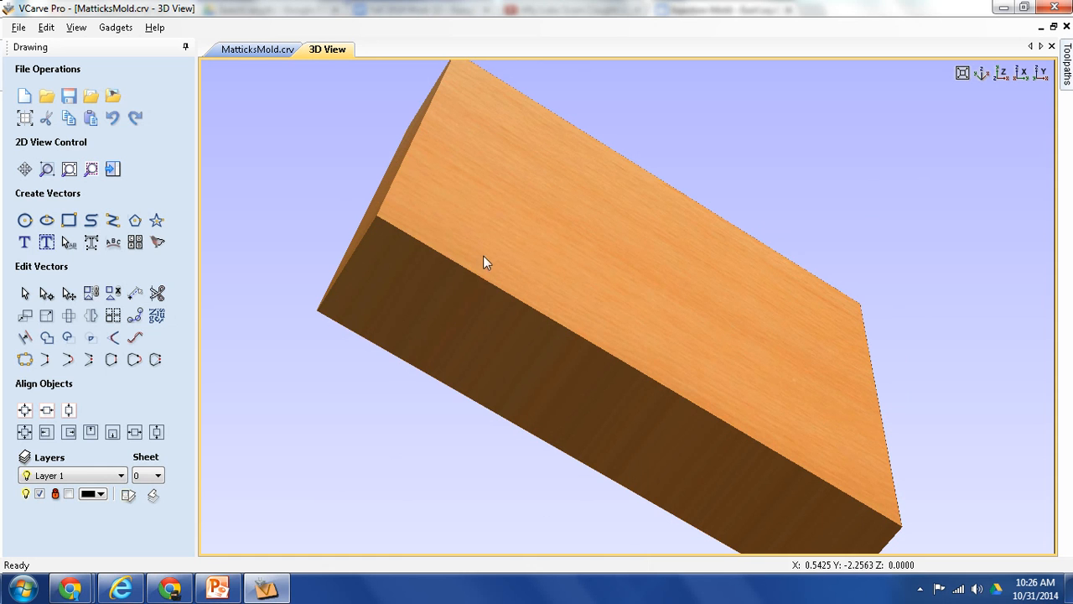
{"action": "left_click_drag", "start_coordinate": [525, 235], "coordinate": [582, 231]}
{"action": "scroll", "coordinate": [579, 225], "scroll_direction": "down", "scroll_amount": 3}
{"action": "scroll", "coordinate": [578, 224], "scroll_direction": "up", "scroll_amount": 3}
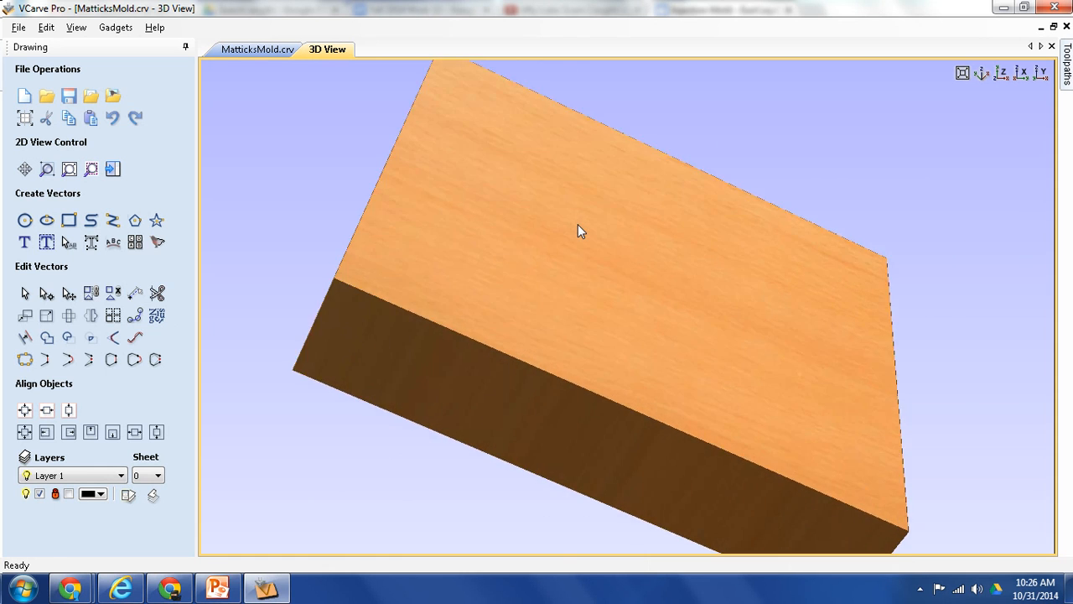
{"action": "scroll", "coordinate": [578, 224], "scroll_direction": "down", "scroll_amount": 5}
{"action": "scroll", "coordinate": [554, 239], "scroll_direction": "up", "scroll_amount": 3}
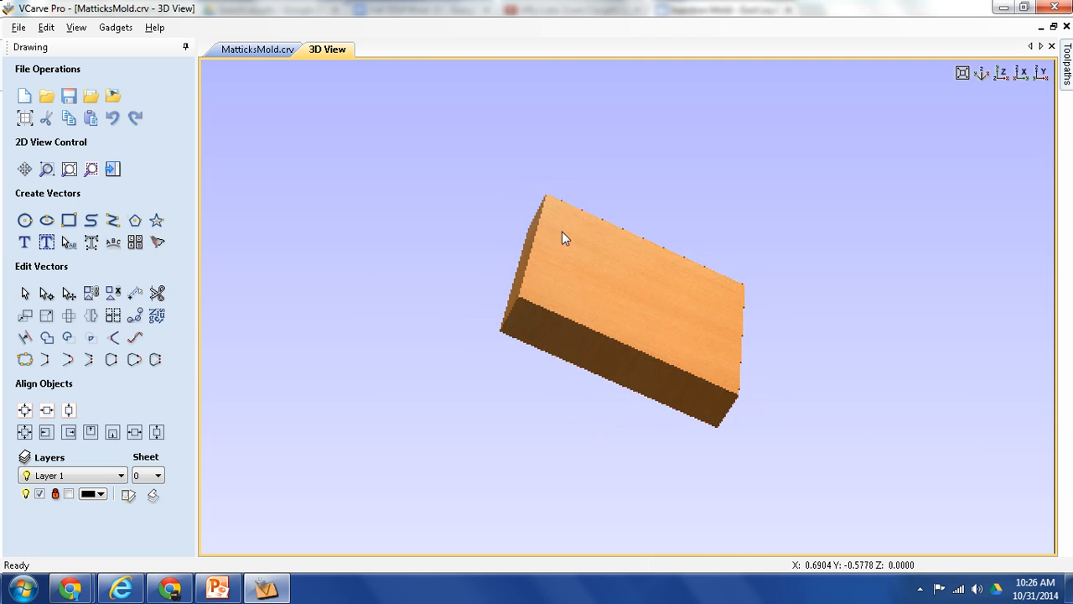
{"action": "scroll", "coordinate": [628, 218], "scroll_direction": "down", "scroll_amount": 2}
{"action": "scroll", "coordinate": [599, 226], "scroll_direction": "up", "scroll_amount": 2}
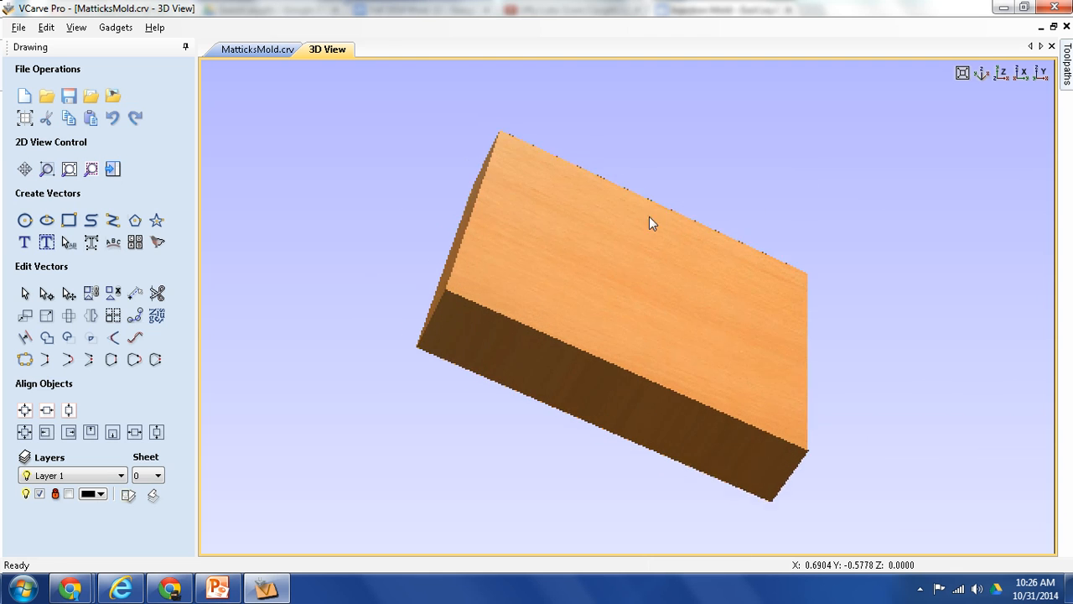
{"action": "scroll", "coordinate": [649, 220], "scroll_direction": "down", "scroll_amount": 3}
{"action": "scroll", "coordinate": [585, 248], "scroll_direction": "up", "scroll_amount": 3}
{"action": "left_click_drag", "start_coordinate": [632, 224], "coordinate": [884, 260]}
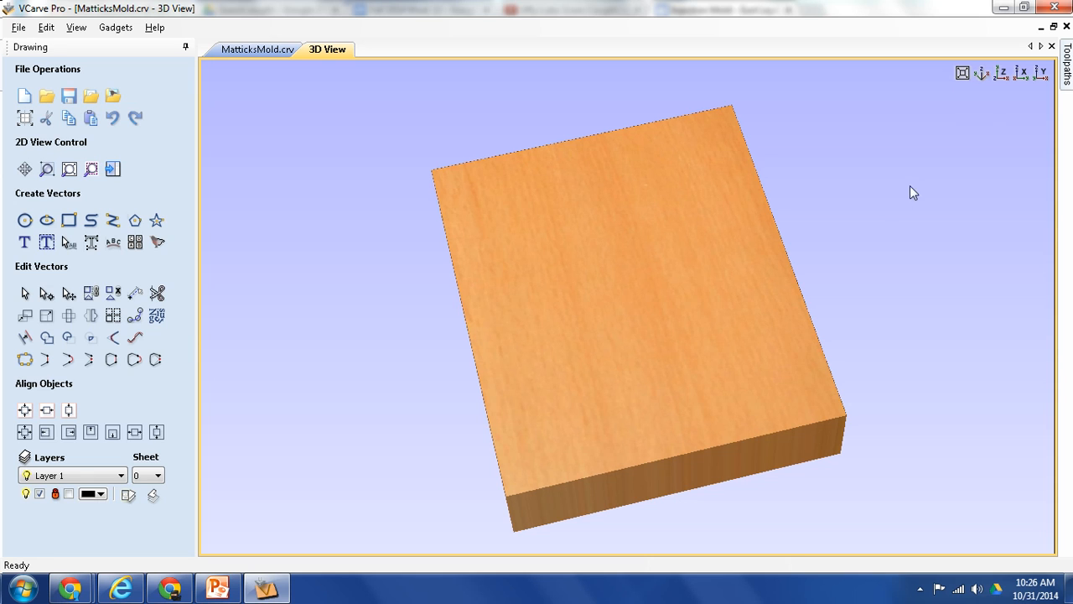
- View the block along the Z, X and Y axes, and finish with an isometric view fitted to the window
{"action": "left_click", "coordinate": [997, 77]}
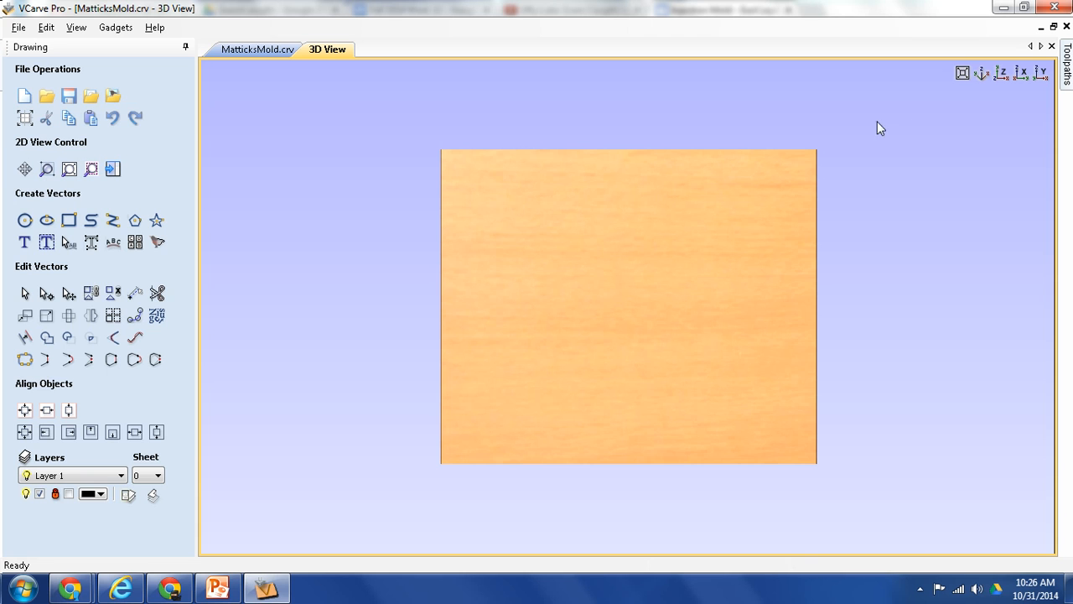
{"action": "left_click", "coordinate": [1022, 76]}
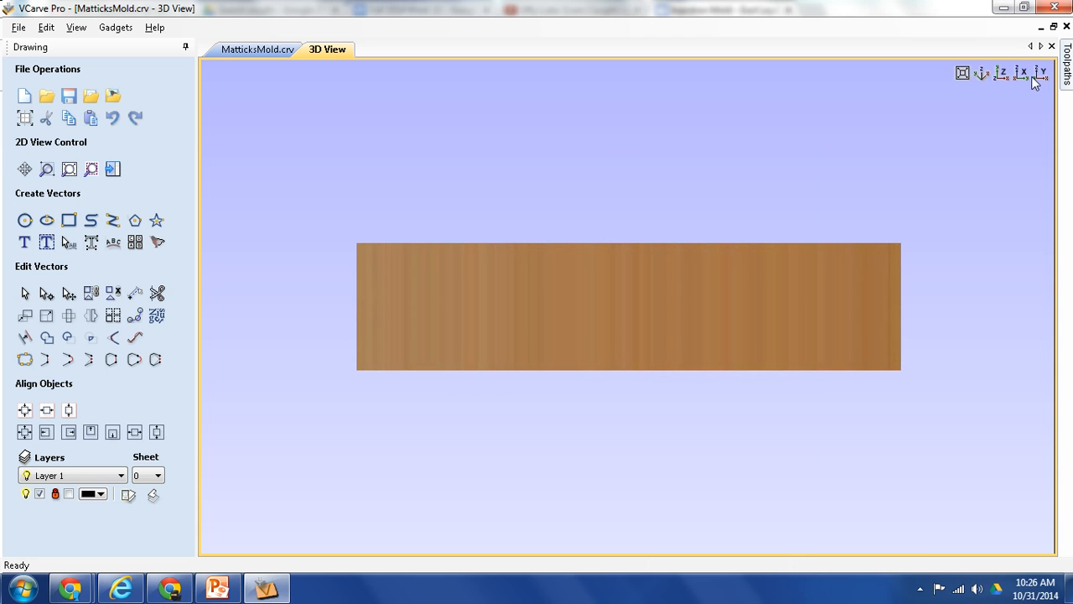
{"action": "left_click", "coordinate": [1037, 77]}
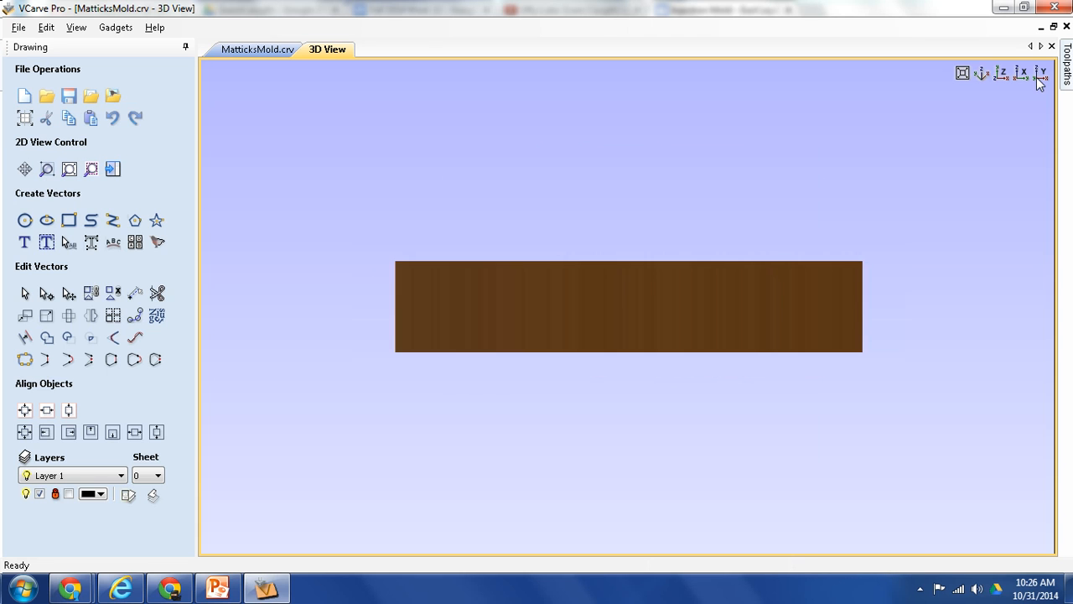
{"action": "left_click", "coordinate": [977, 77]}
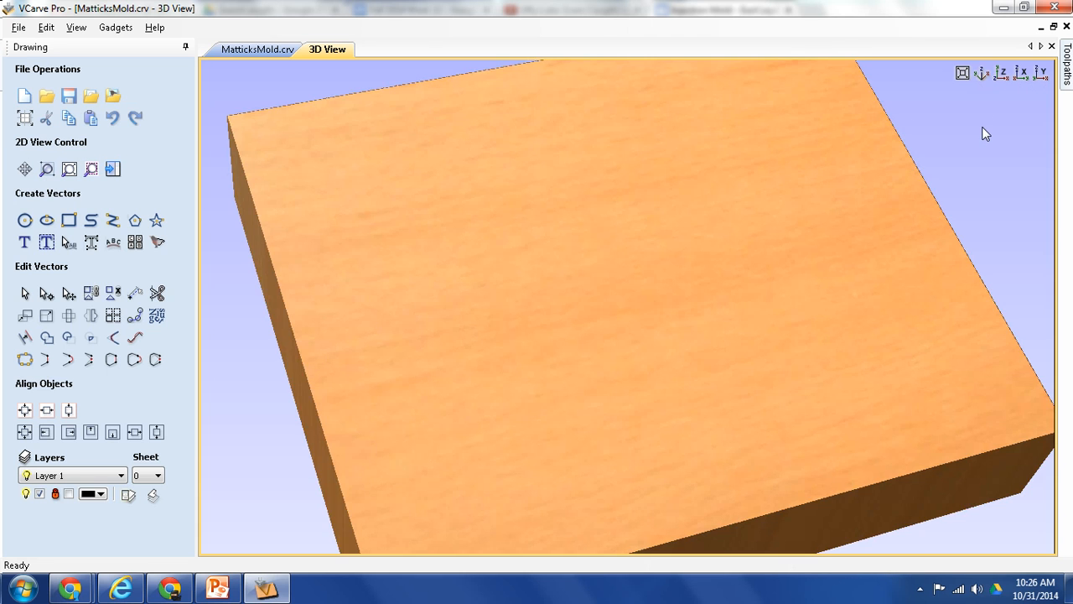
{"action": "left_click", "coordinate": [965, 74]}
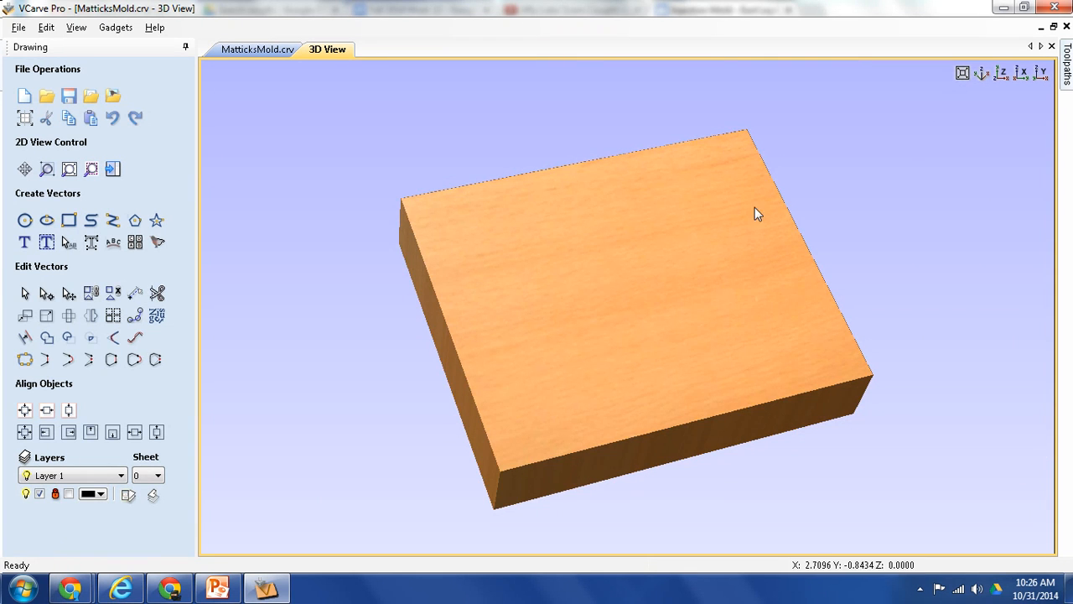
- Inspect the block close up, refit it to the 3D view, and compare it with the flat 2D drawing
{"action": "scroll", "coordinate": [733, 231], "scroll_direction": "down", "scroll_amount": 3}
{"action": "scroll", "coordinate": [738, 214], "scroll_direction": "down", "scroll_amount": 2}
{"action": "scroll", "coordinate": [743, 207], "scroll_direction": "up", "scroll_amount": 6}
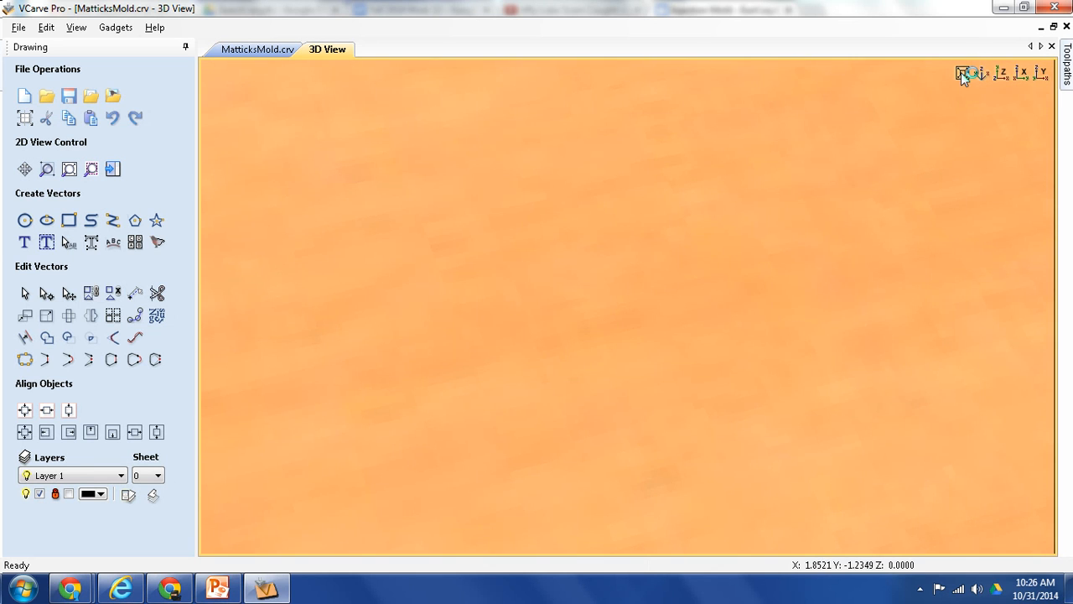
{"action": "left_click", "coordinate": [962, 73]}
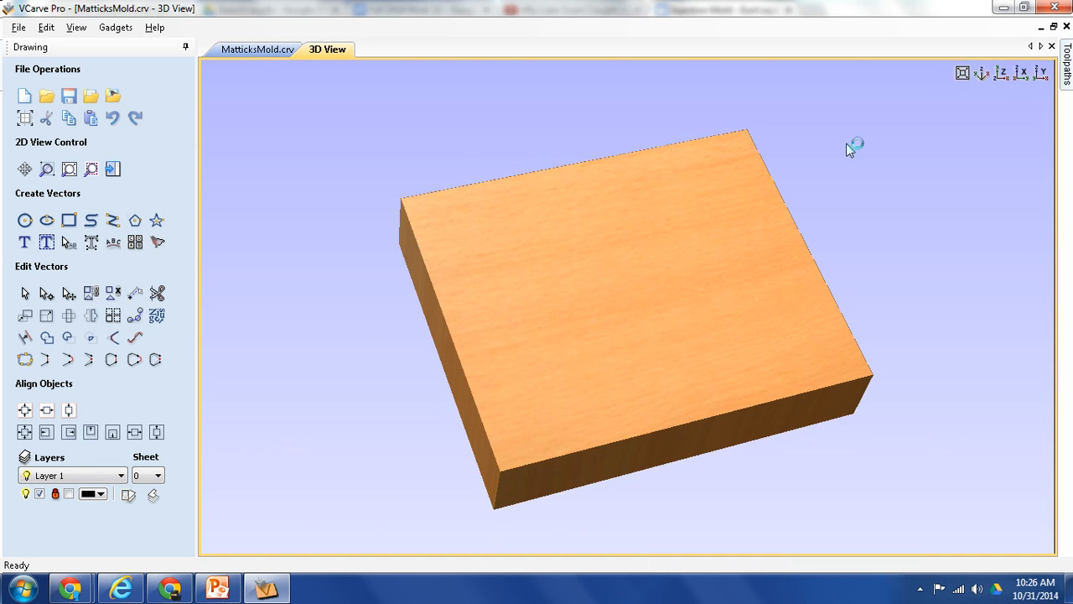
{"action": "left_click", "coordinate": [254, 49]}
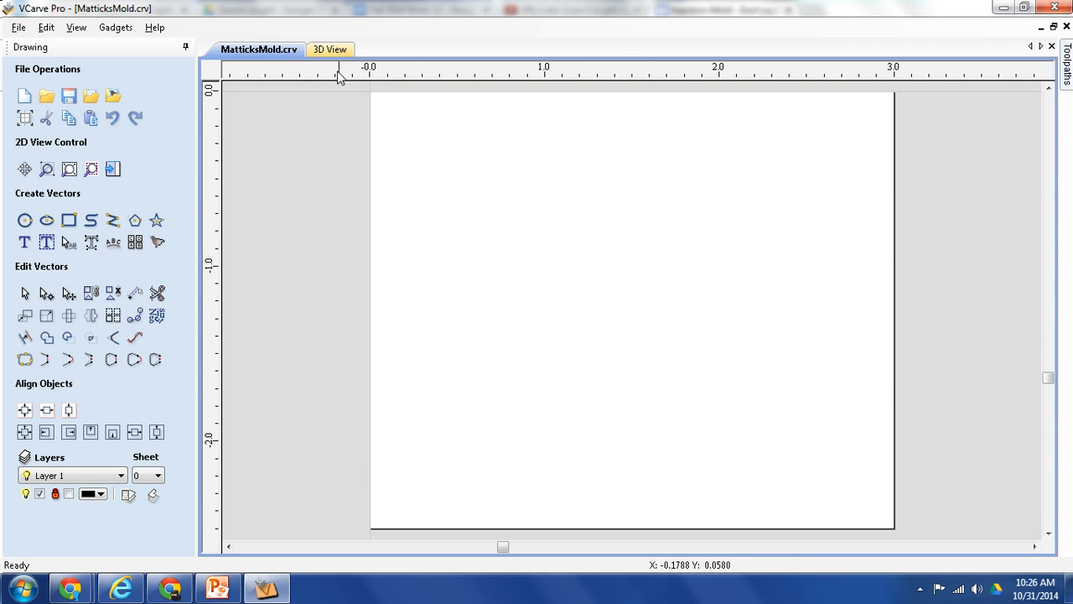
{"action": "left_click", "coordinate": [340, 49]}
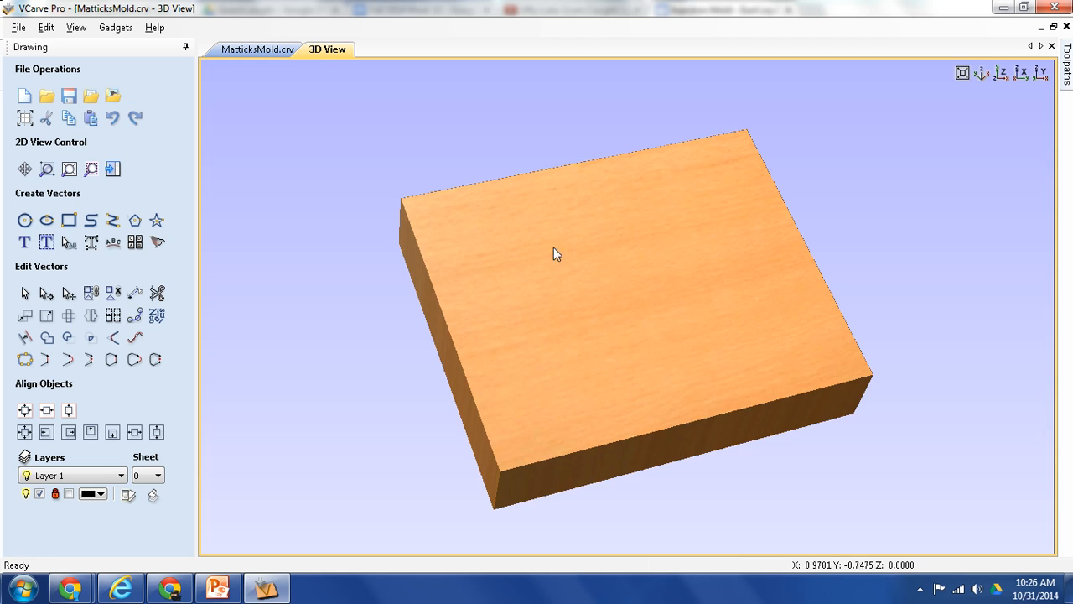